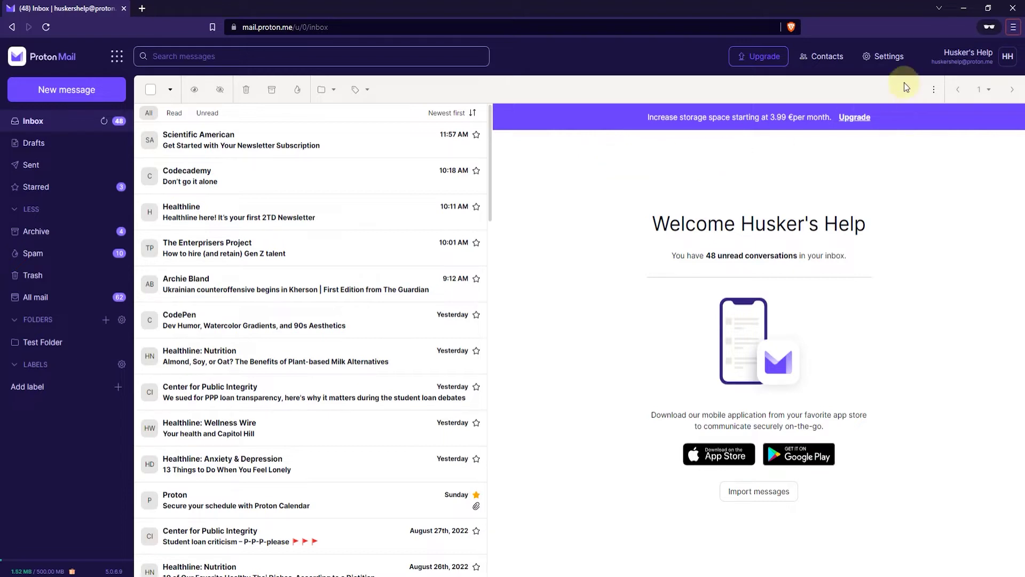
Step: Go from quick settings to the full account settings and show the Filters page
click(895, 62)
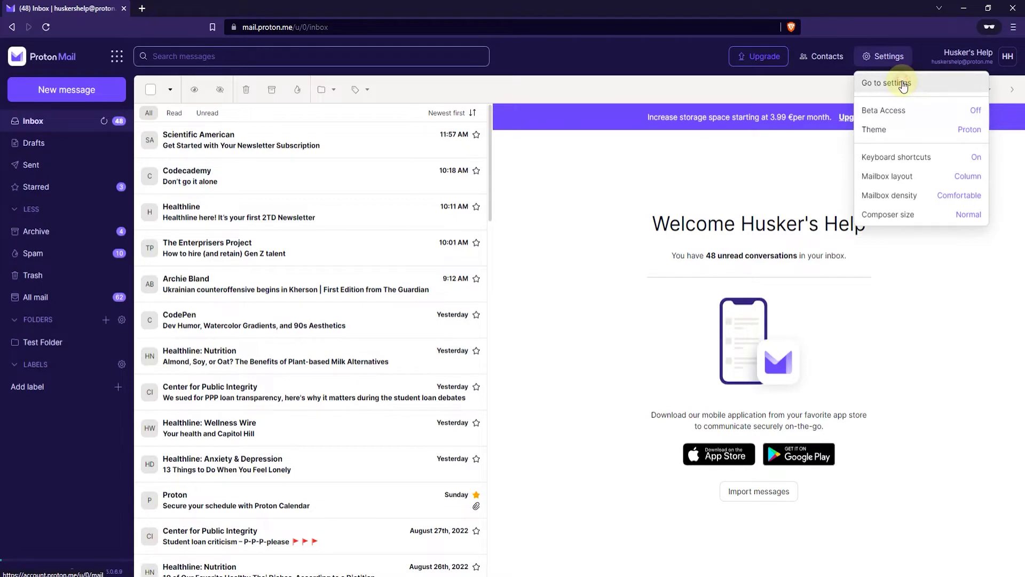
click(902, 84)
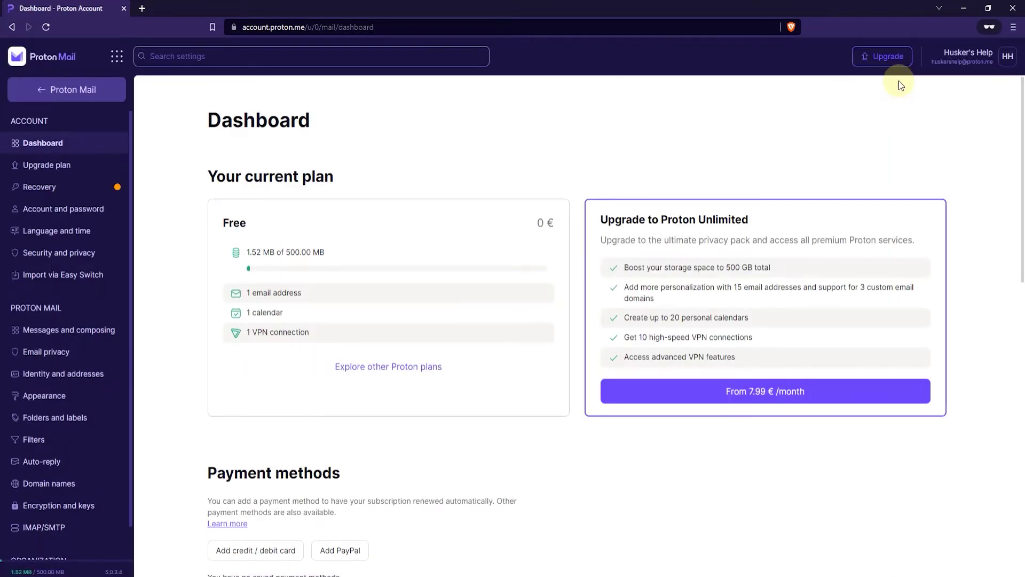
click(92, 444)
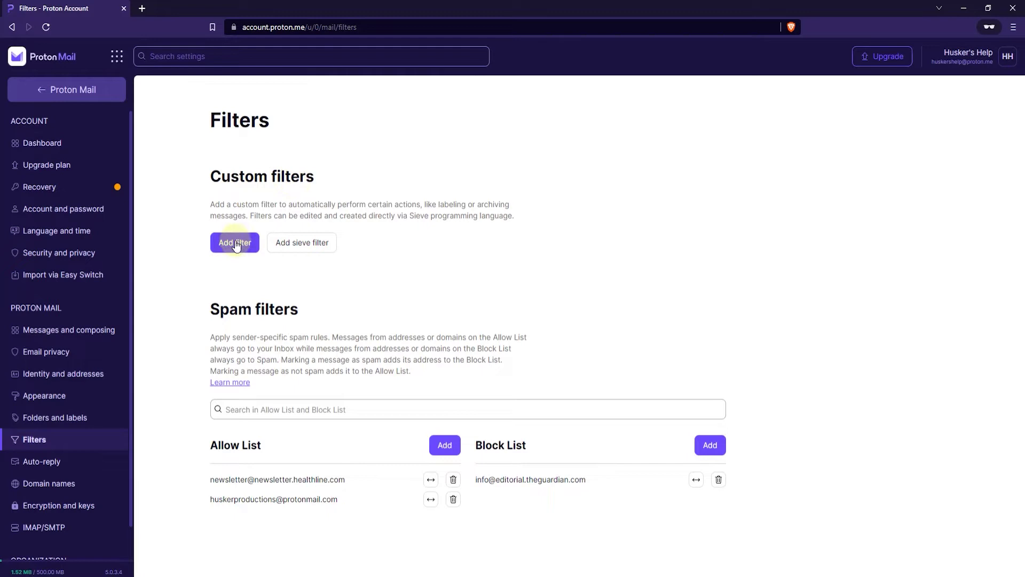
click(310, 247)
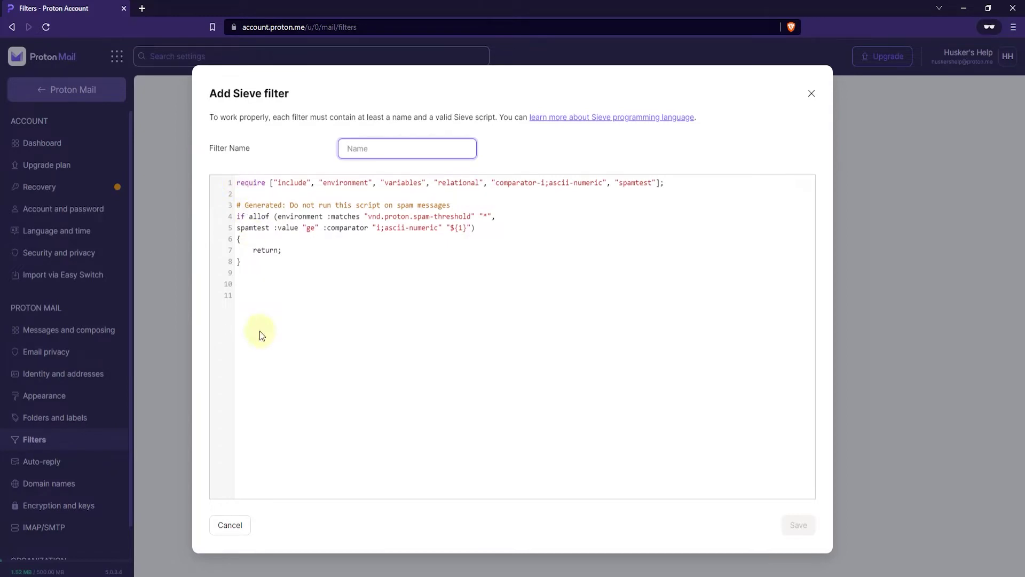
click(241, 523)
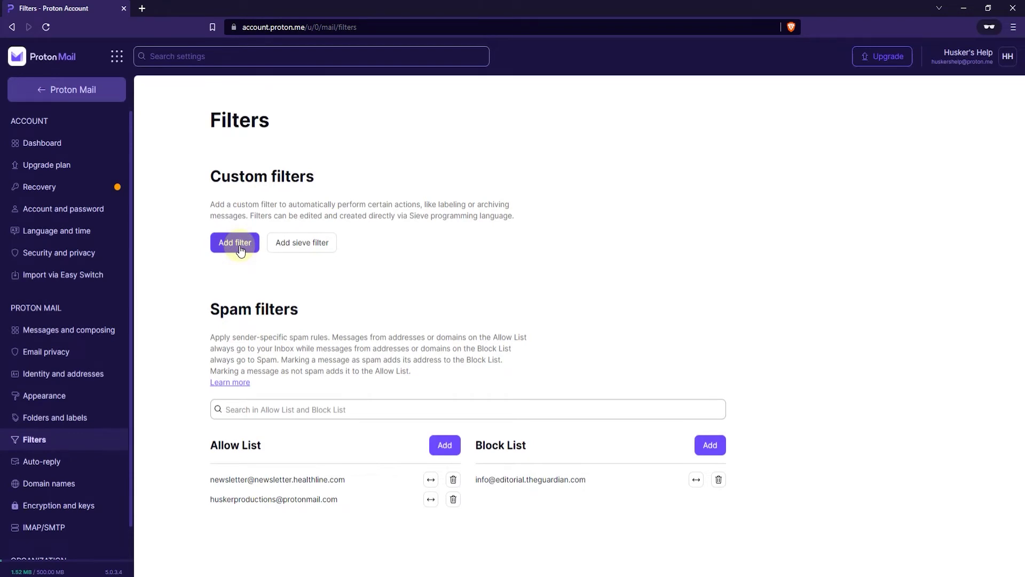
Step: Start a new custom filter named 'Test Filter' and continue to its conditions
click(240, 249)
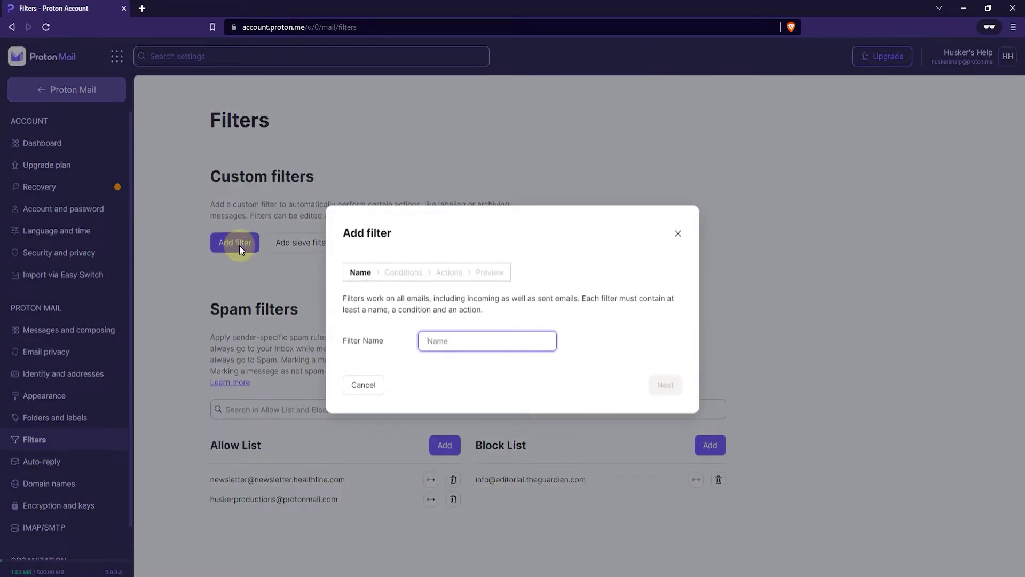
text(Test Filter)
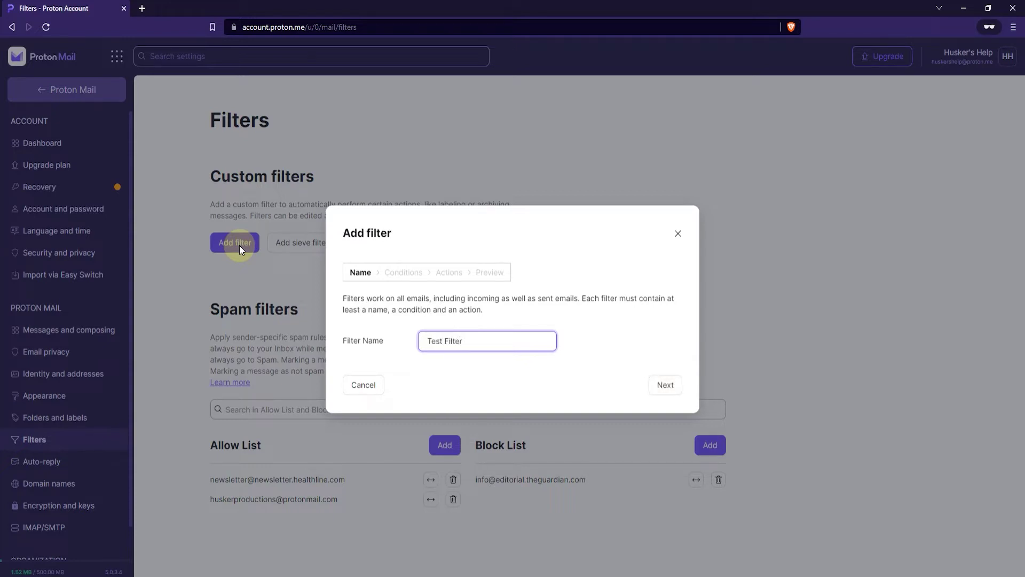
click(676, 385)
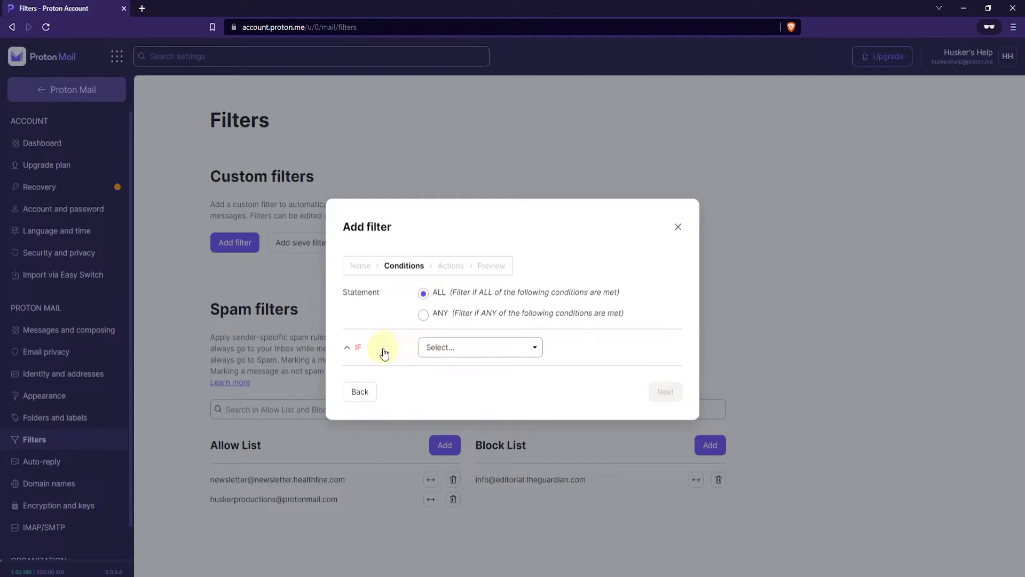
Step: Add the condition 'The recipient is exactly' the account's own e-mail address
click(512, 354)
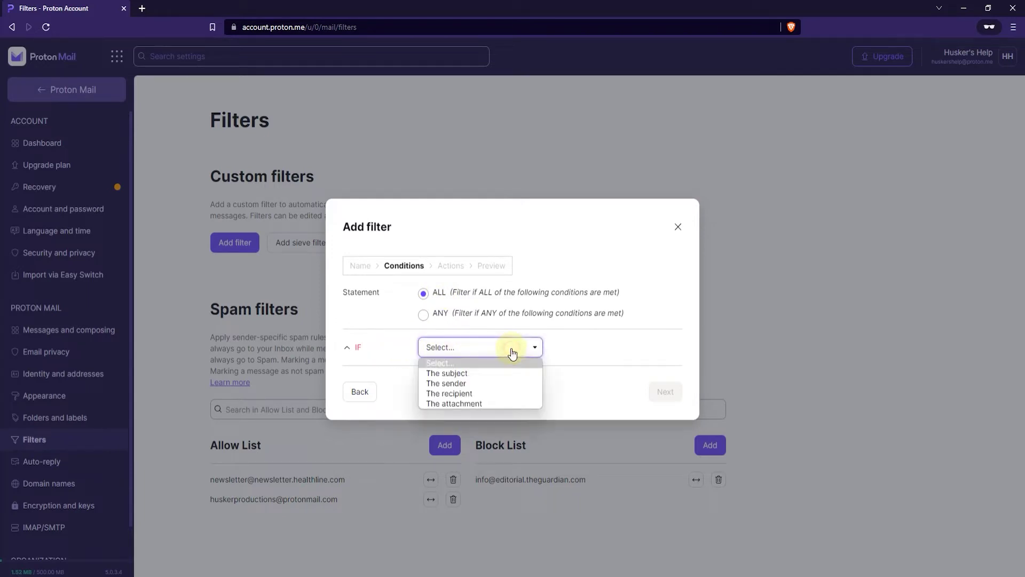
click(501, 394)
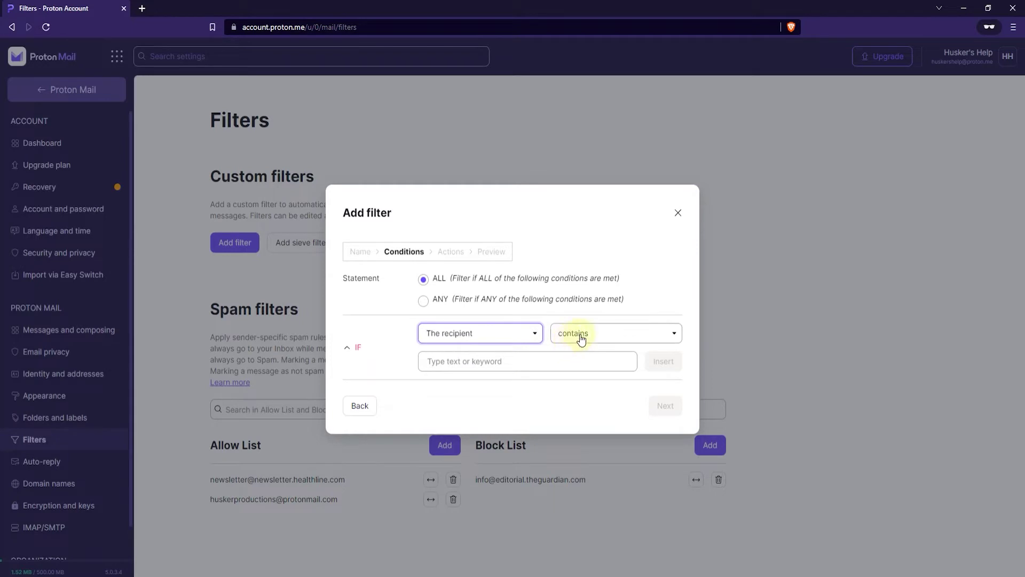
click(581, 336)
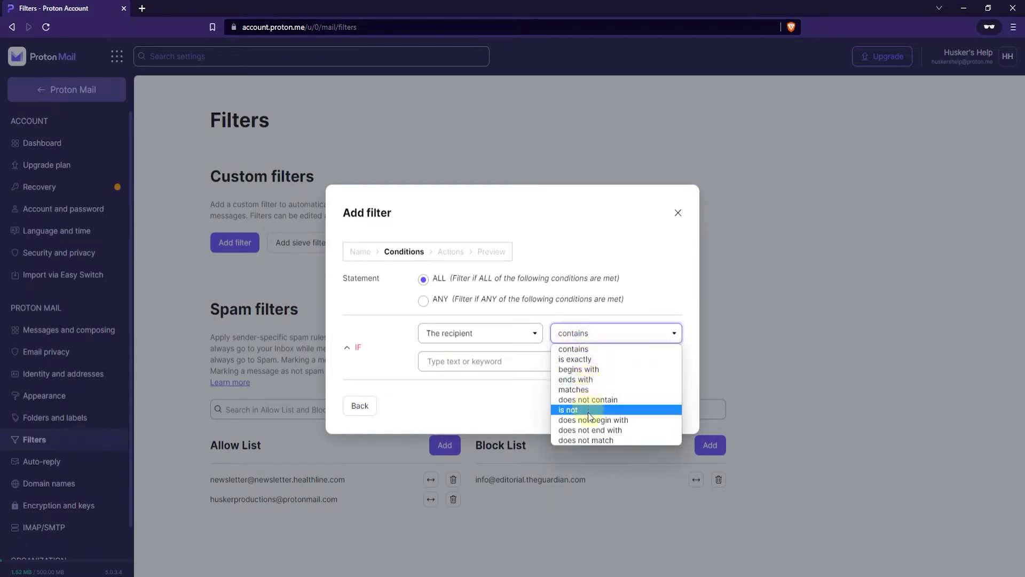
click(587, 360)
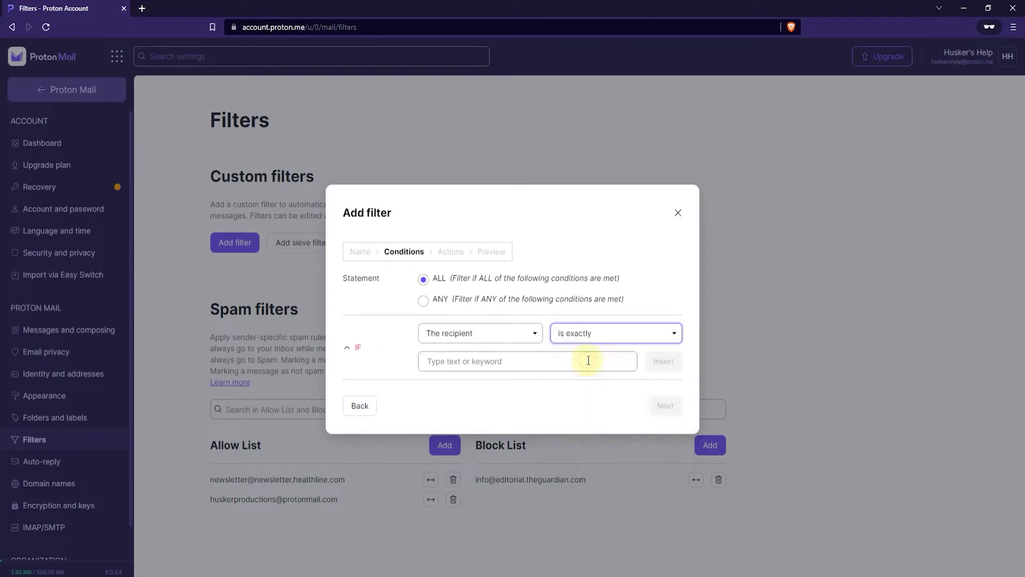
click(583, 362)
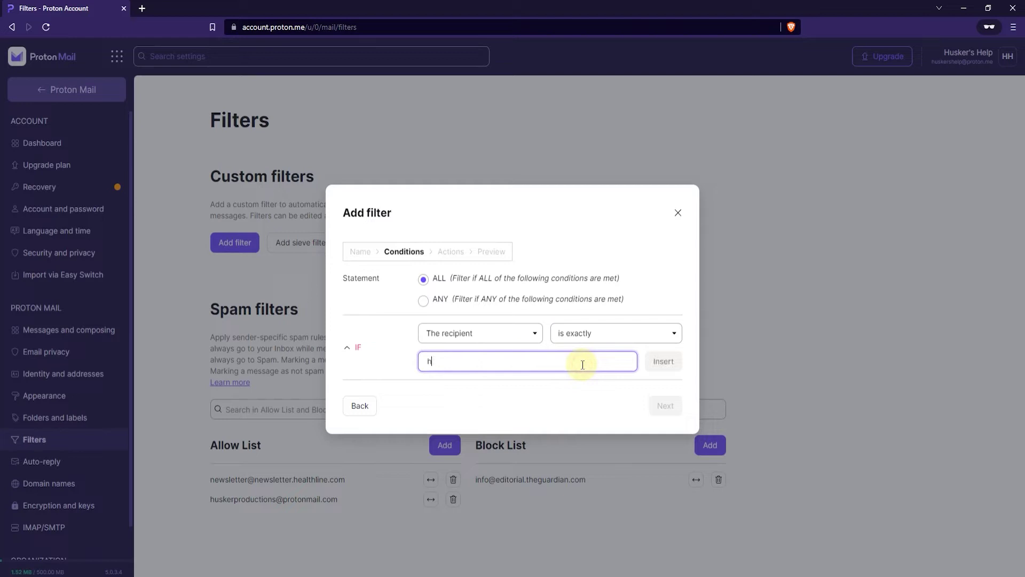
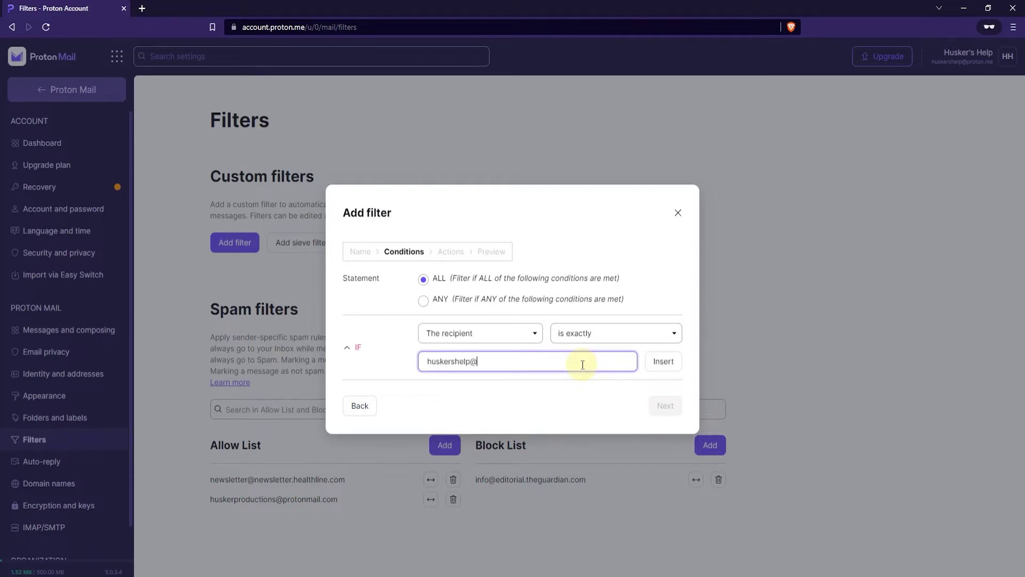
click(663, 362)
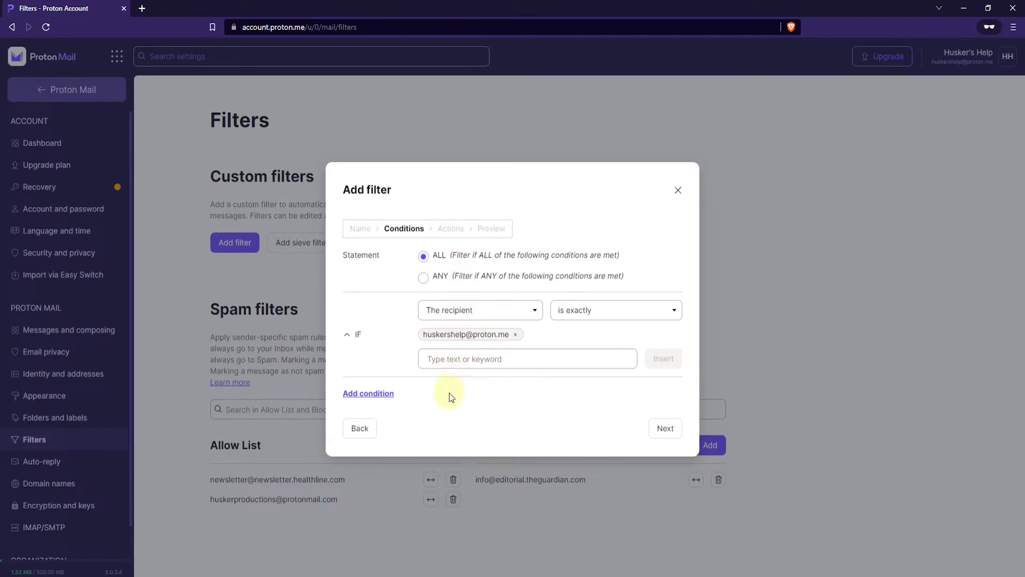
Step: Add a second AND condition: 'The sender is exactly' a specific sender e-mail address
click(383, 394)
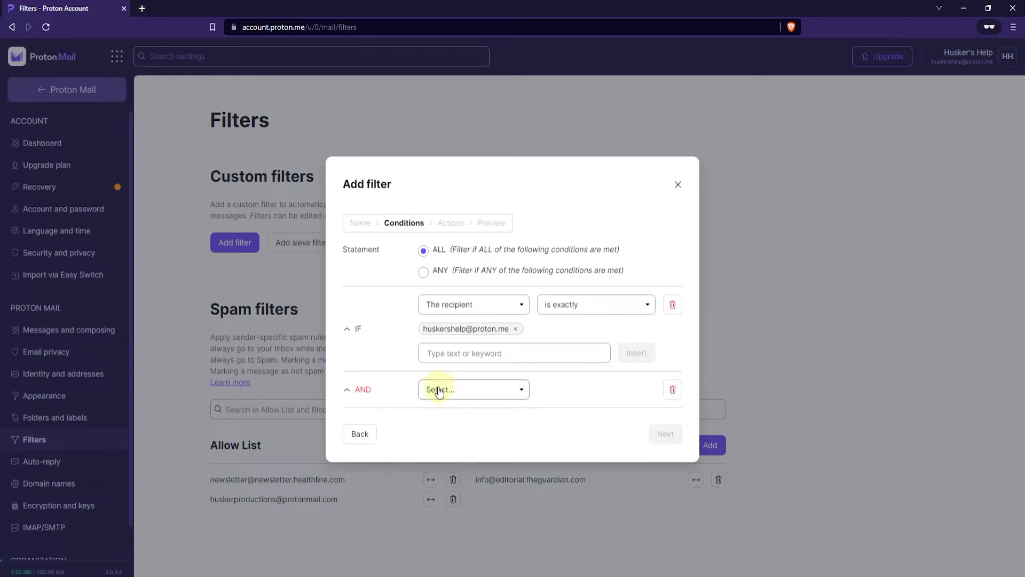
click(496, 391)
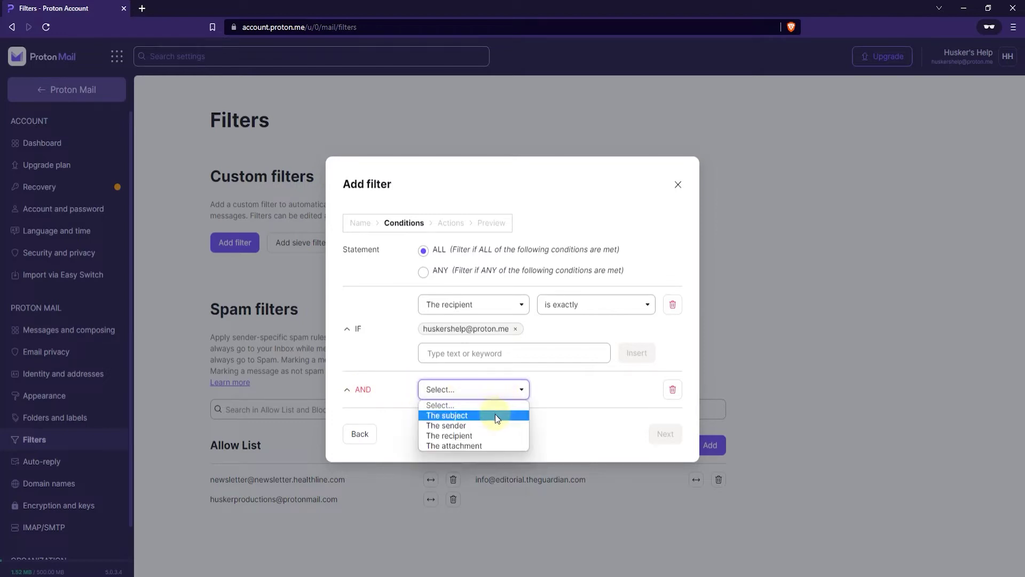
click(489, 426)
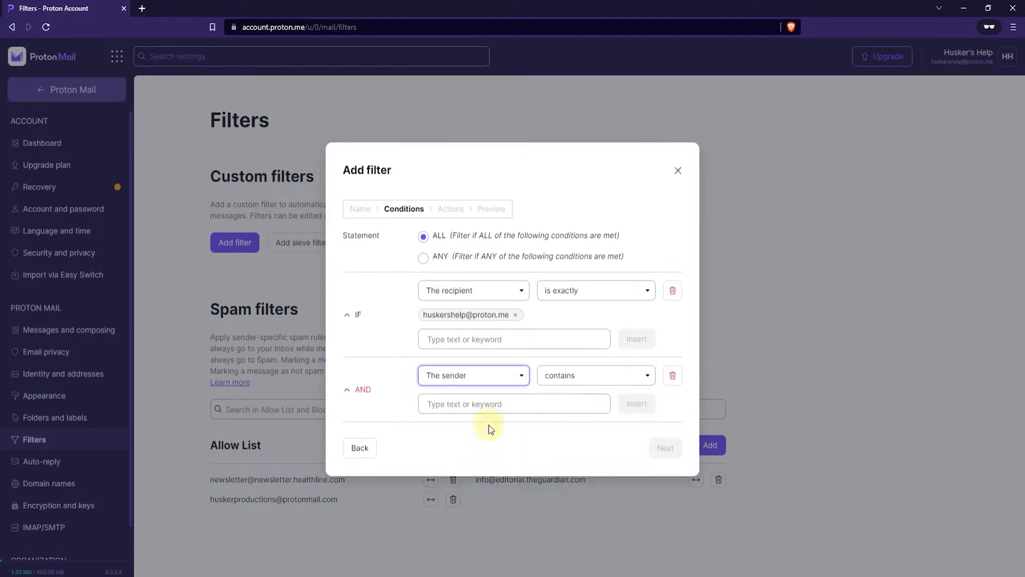
click(573, 378)
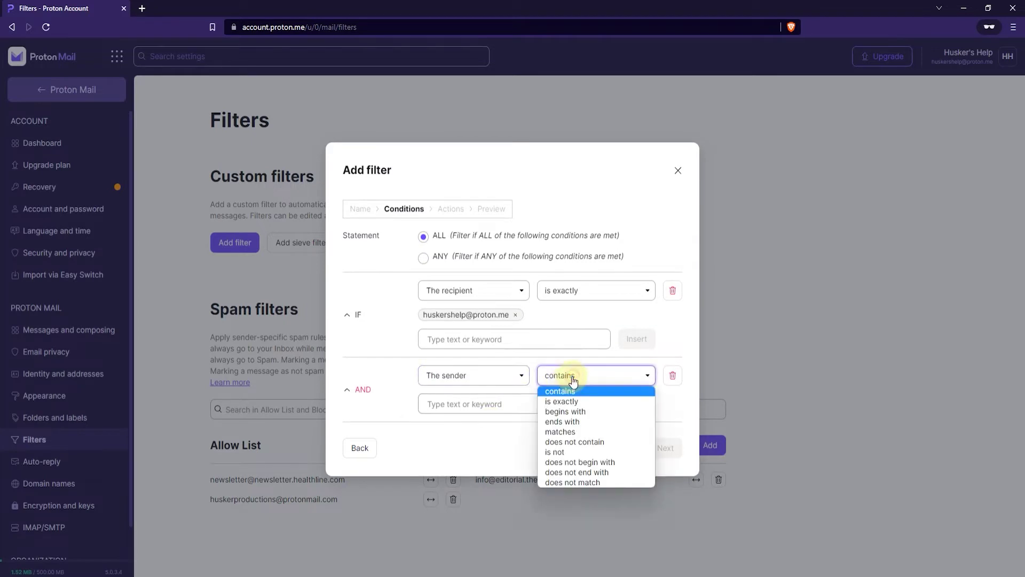
click(584, 404)
click(534, 404)
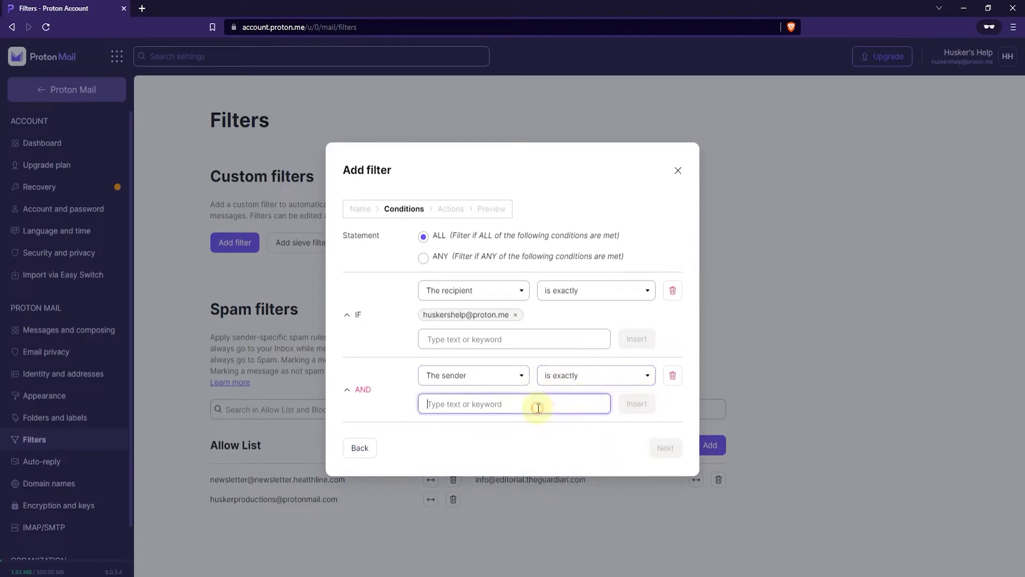
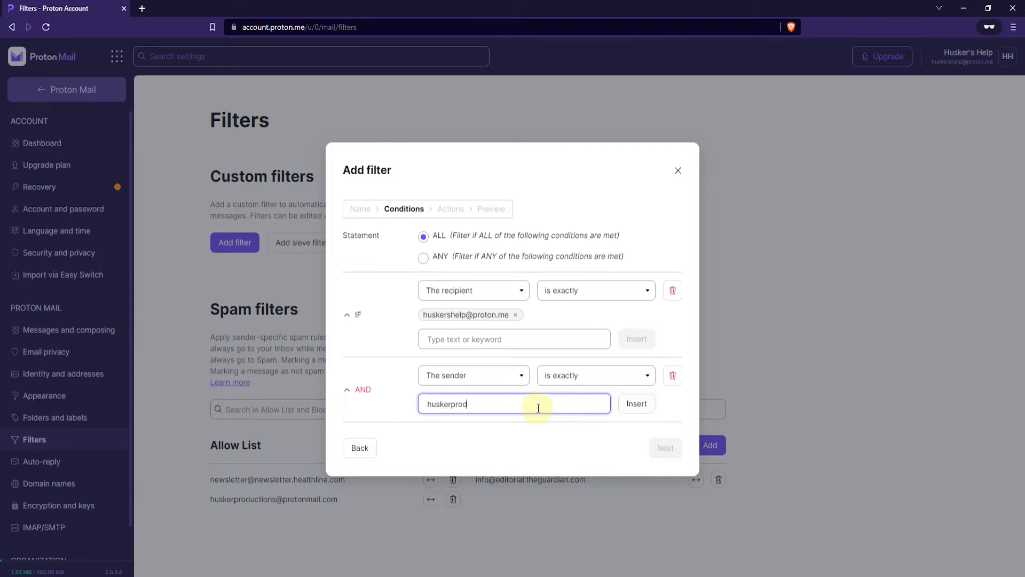
click(634, 409)
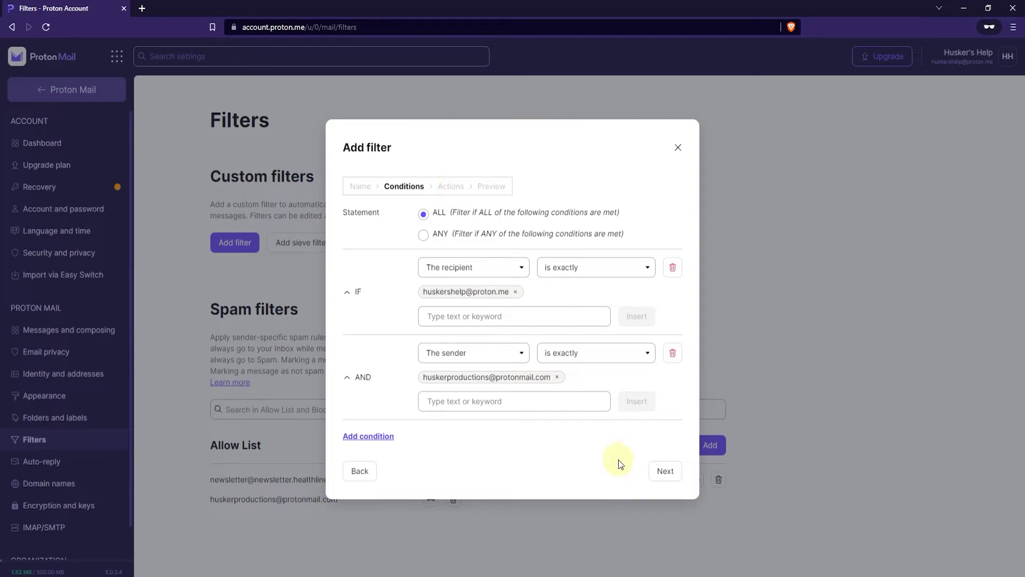
Step: Advance to the Actions step and keep 'Inbox - Default' as the Move to folder
click(665, 471)
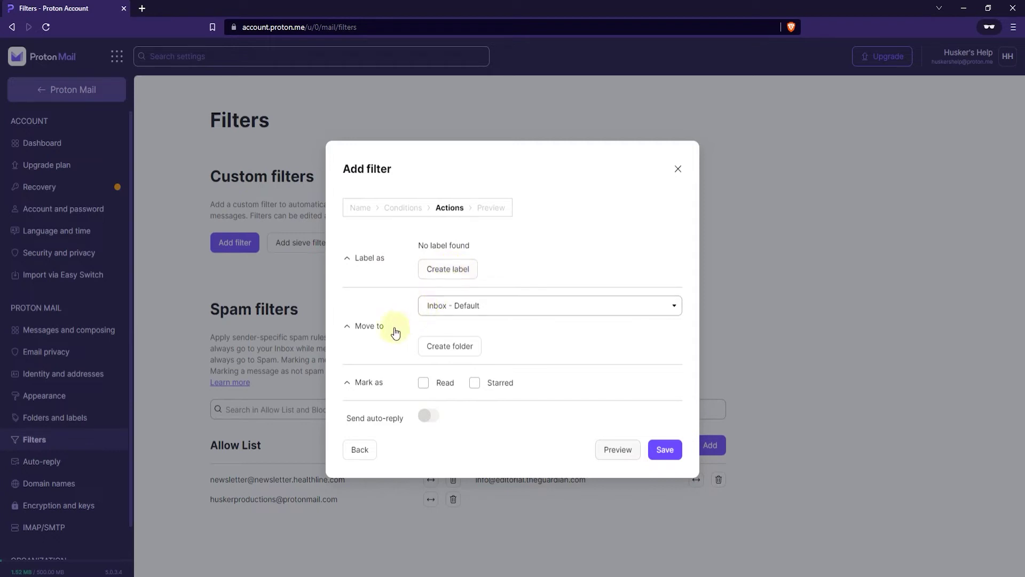
click(447, 314)
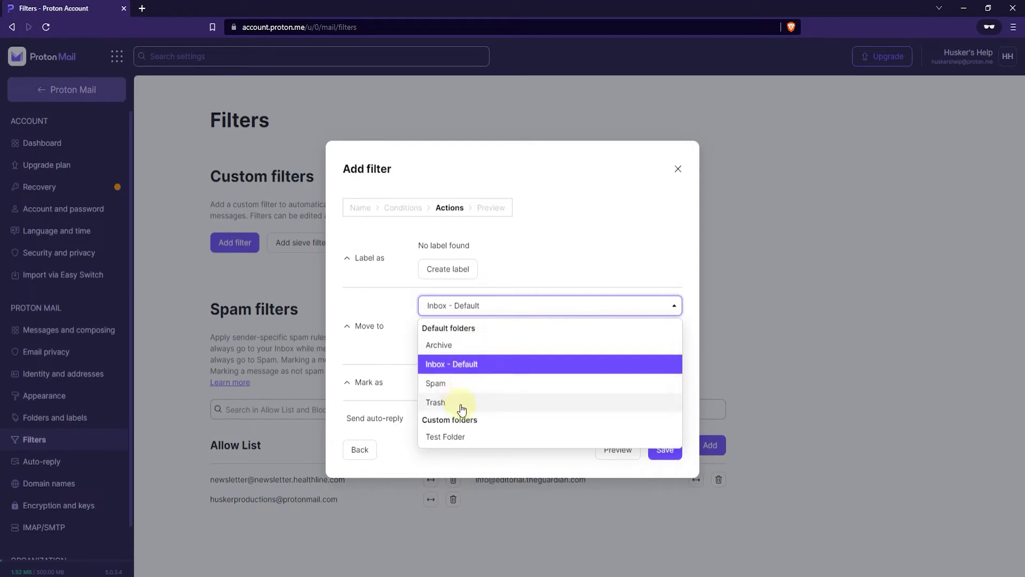
click(477, 365)
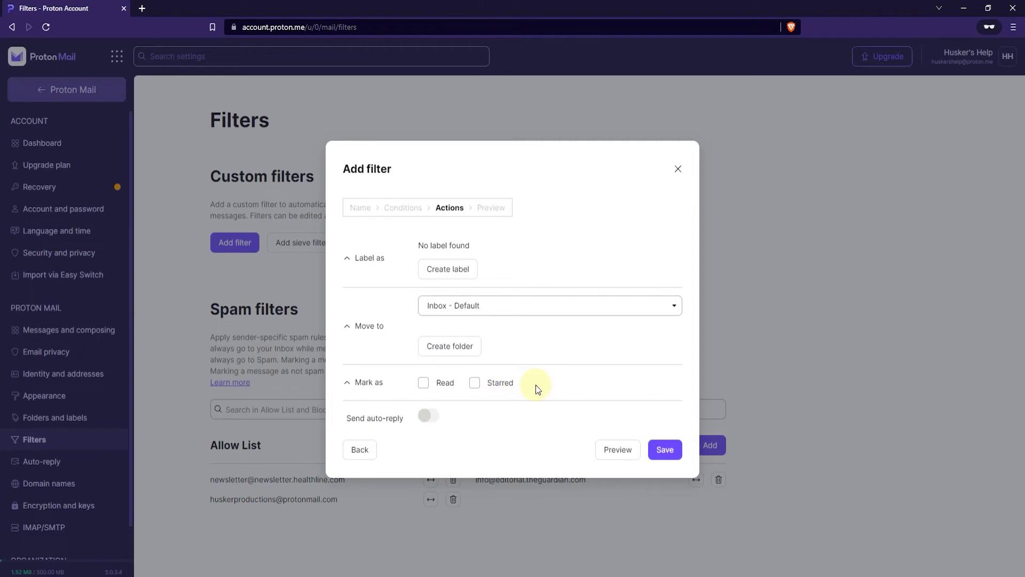
Step: Create a new label named 'Test Label' with the orange colour for the filter
mouse_move(431, 419)
click(460, 272)
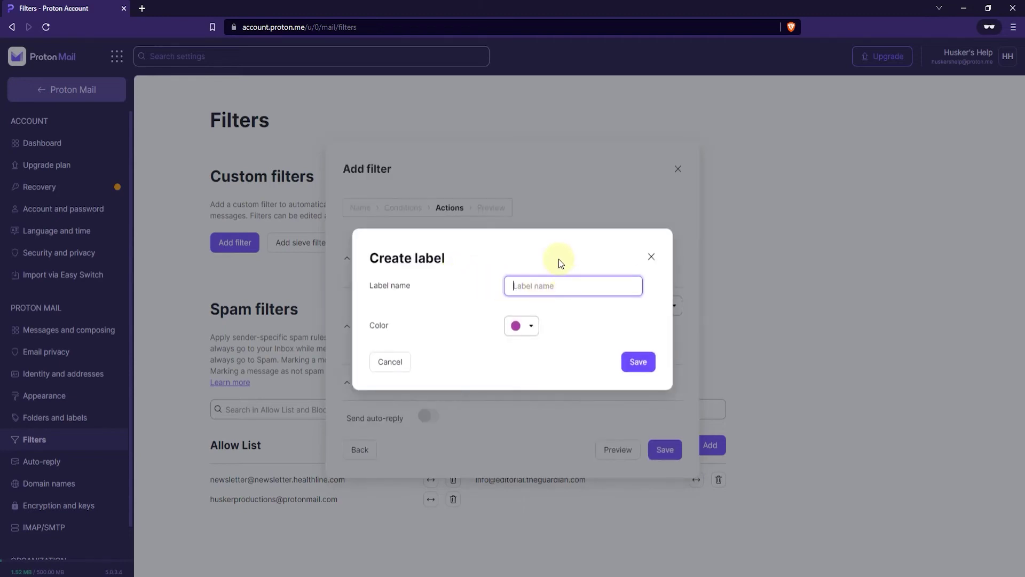
text(Test Label)
click(535, 328)
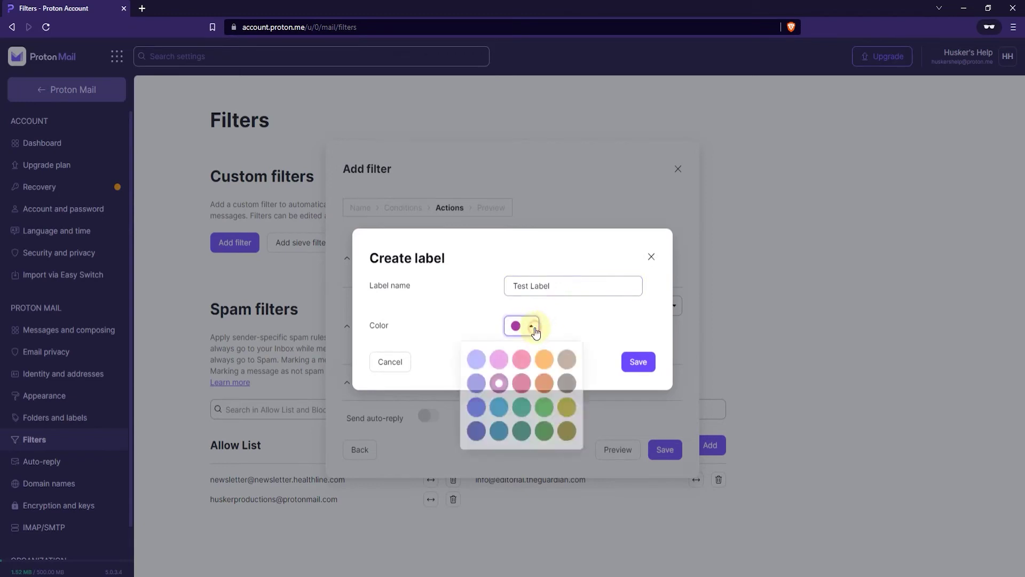
click(545, 364)
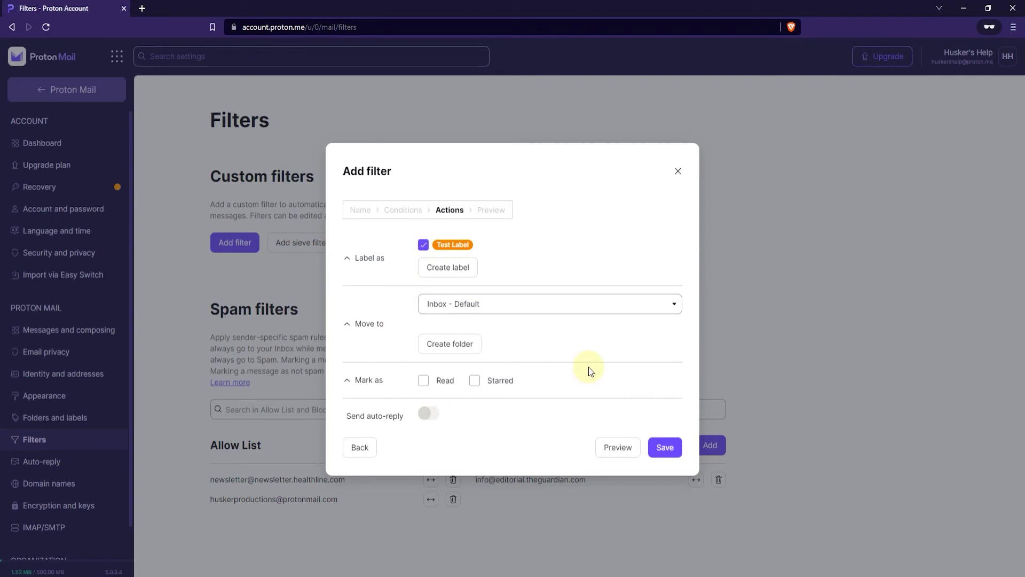
Step: Preview Test Filter's summary, then save the filter
click(619, 449)
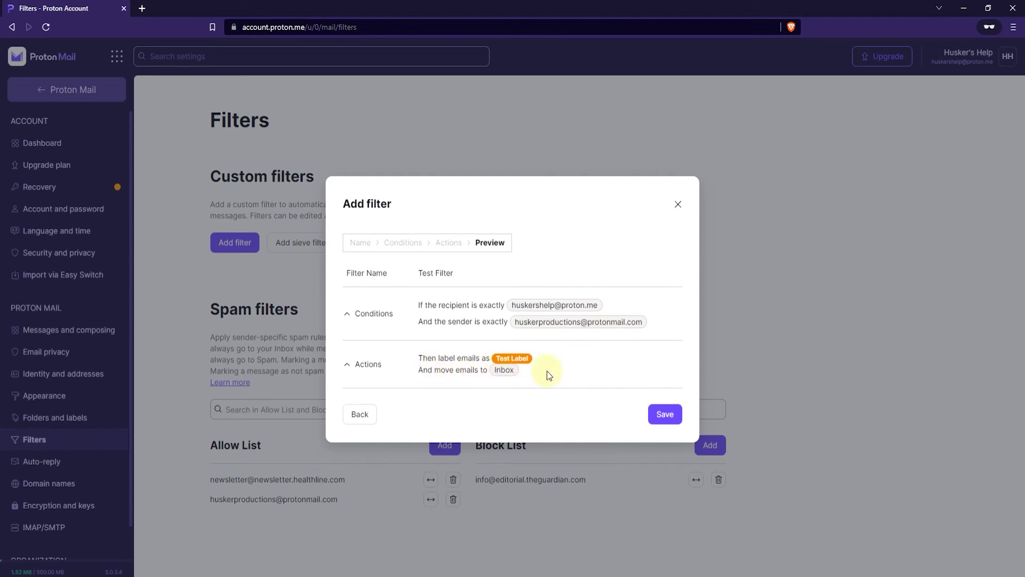
click(664, 416)
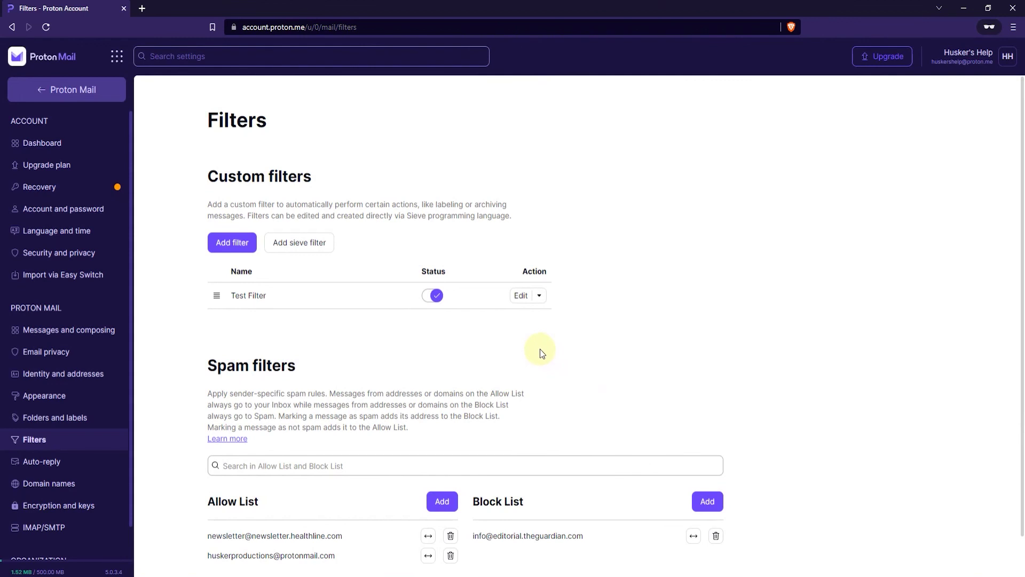
Step: Edit Test Filter, pass through its Name, Conditions and Actions unchanged, and save it
click(520, 296)
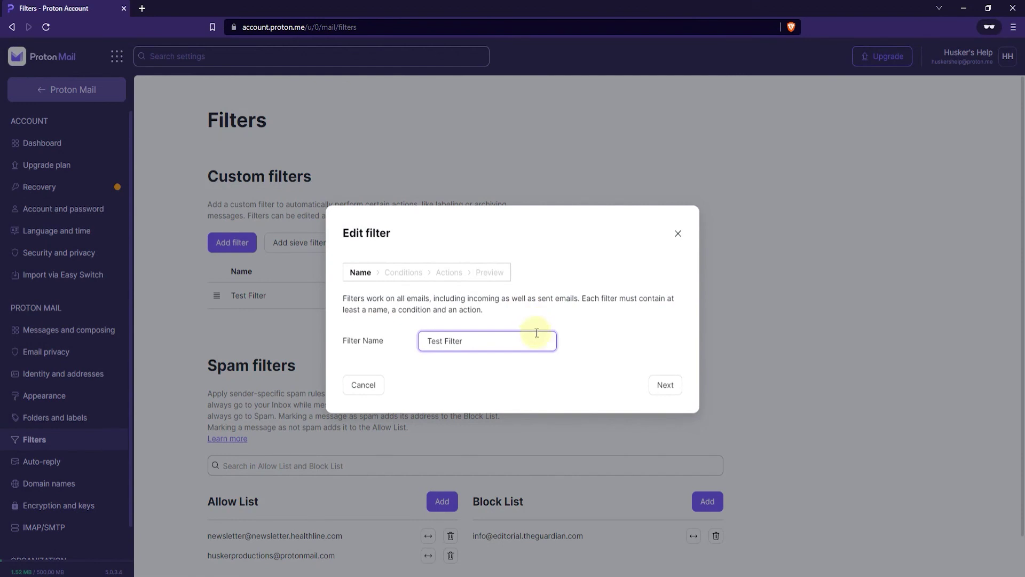
click(664, 387)
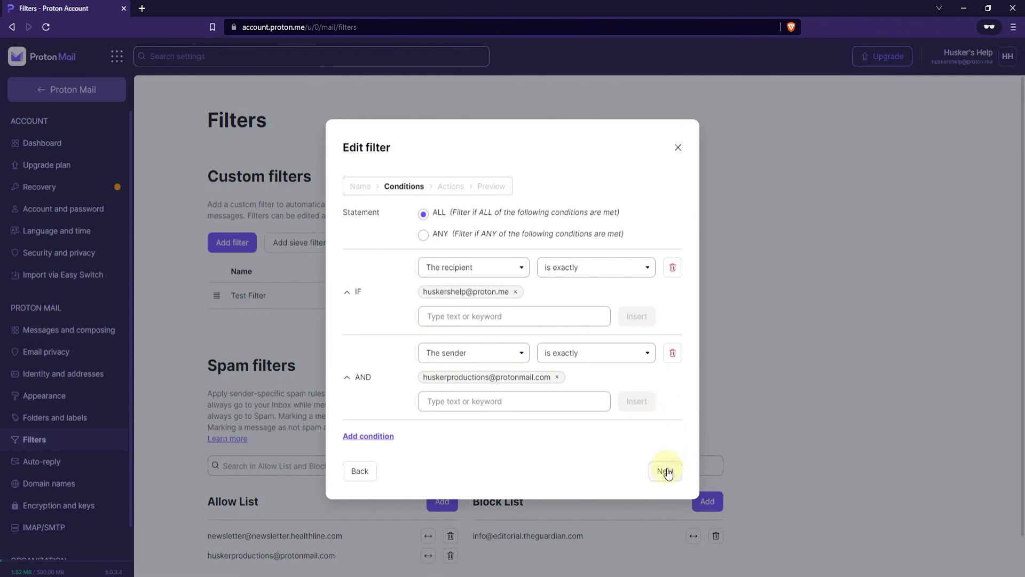
click(666, 471)
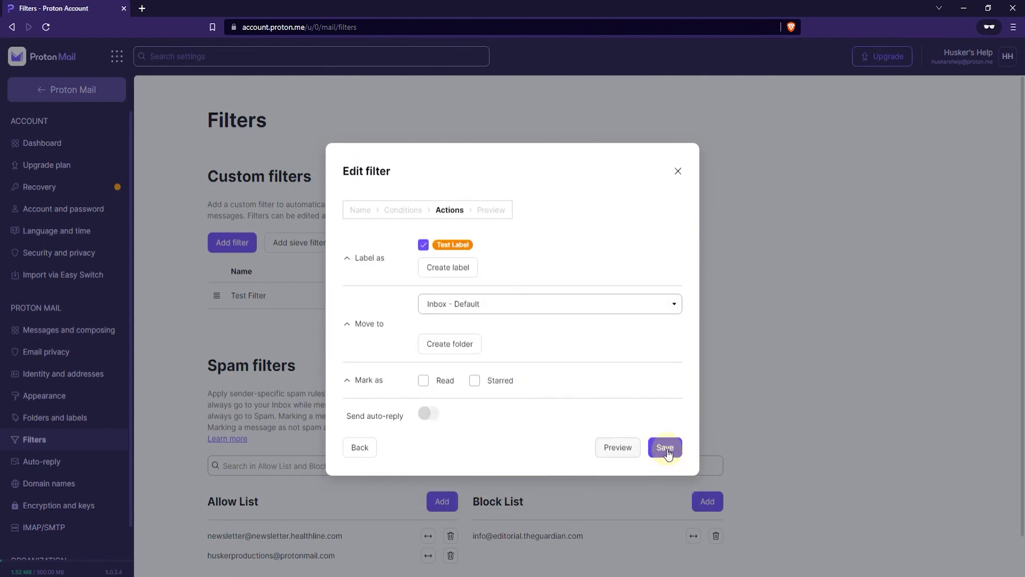
click(666, 449)
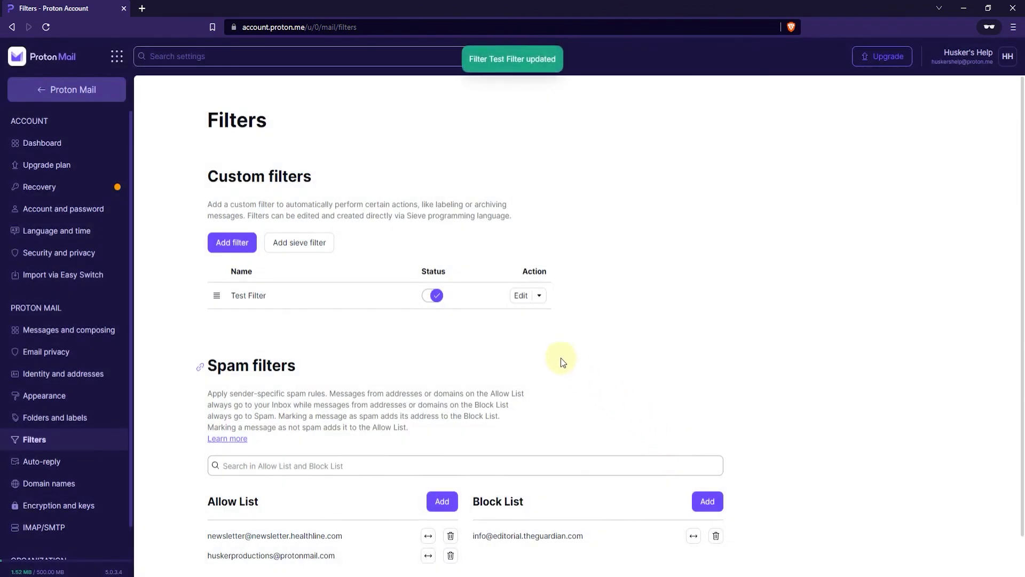
Step: Choose Delete for Test Filter from the menu beside Edit and confirm it
click(541, 297)
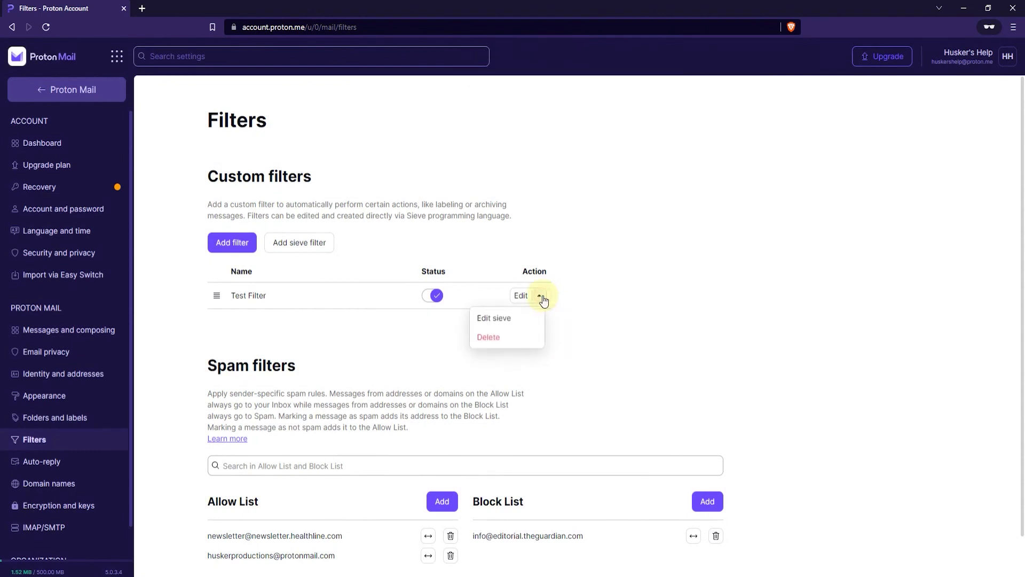
click(519, 338)
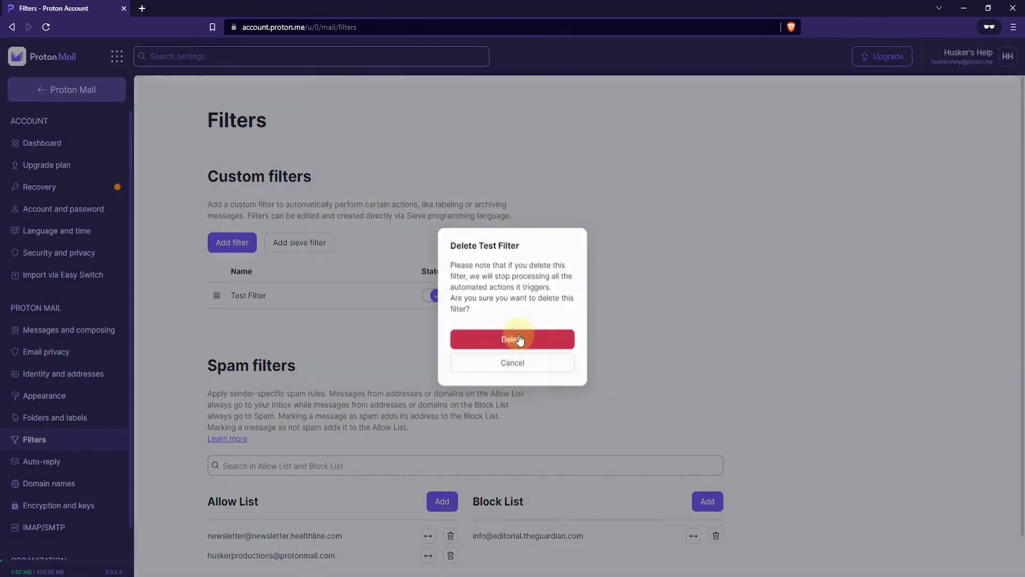
click(554, 348)
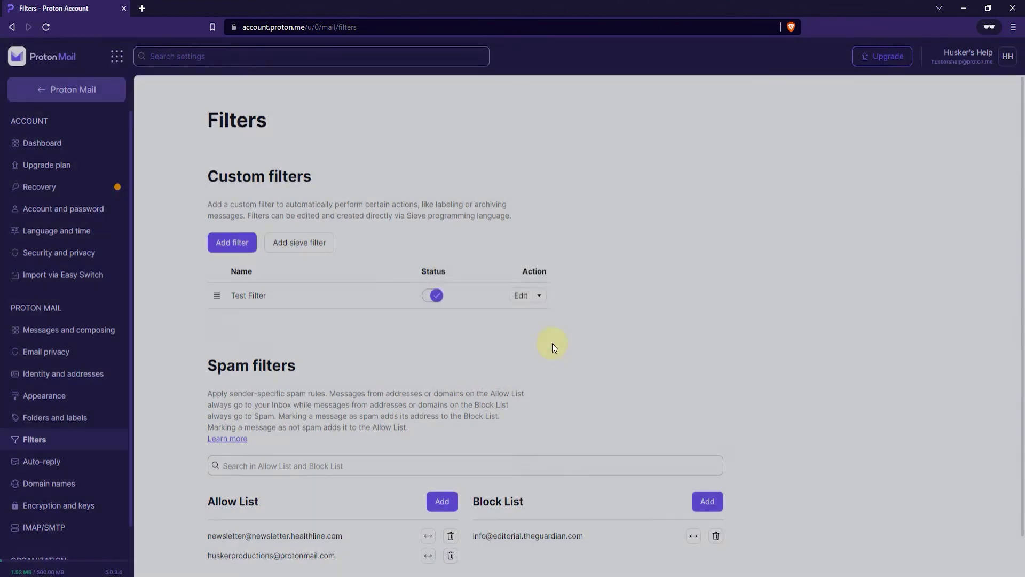